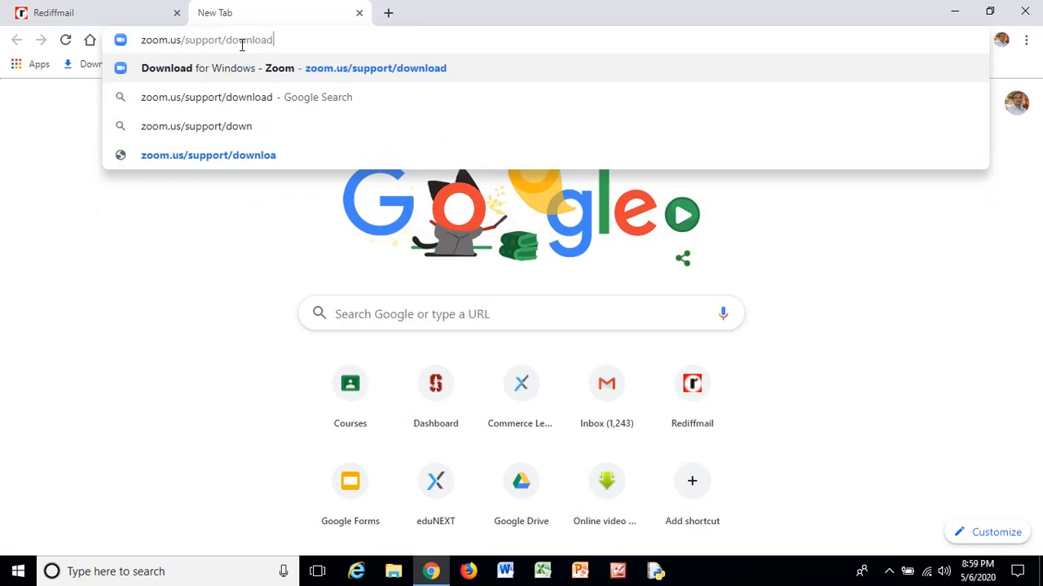
Load the Zoom download page, cancel the ZoomInstaller (1).exe download, and minimize Chrome.
{"action": "key", "text": "Return"}
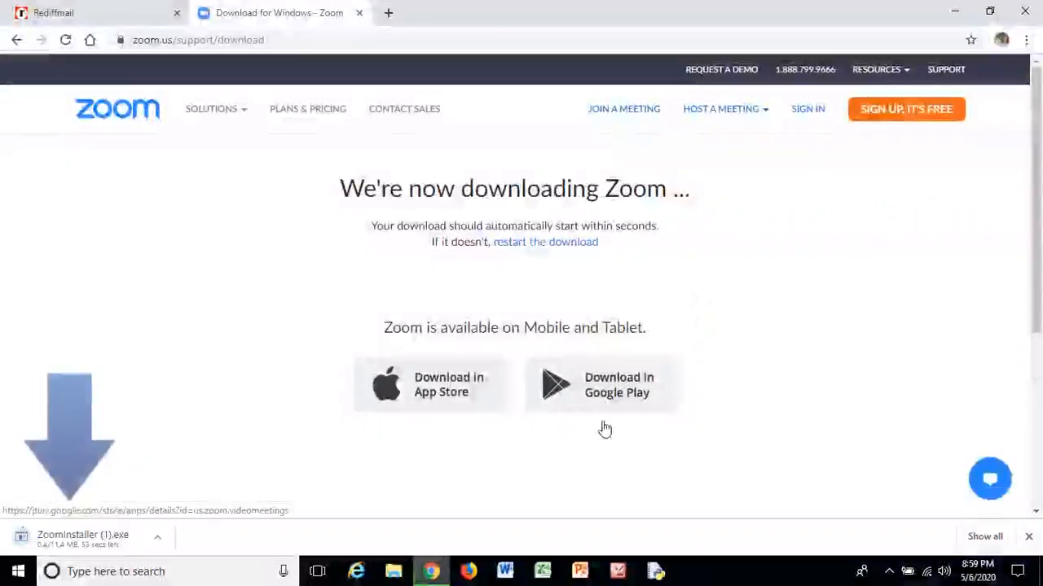
{"action": "left_click", "coordinate": [159, 540]}
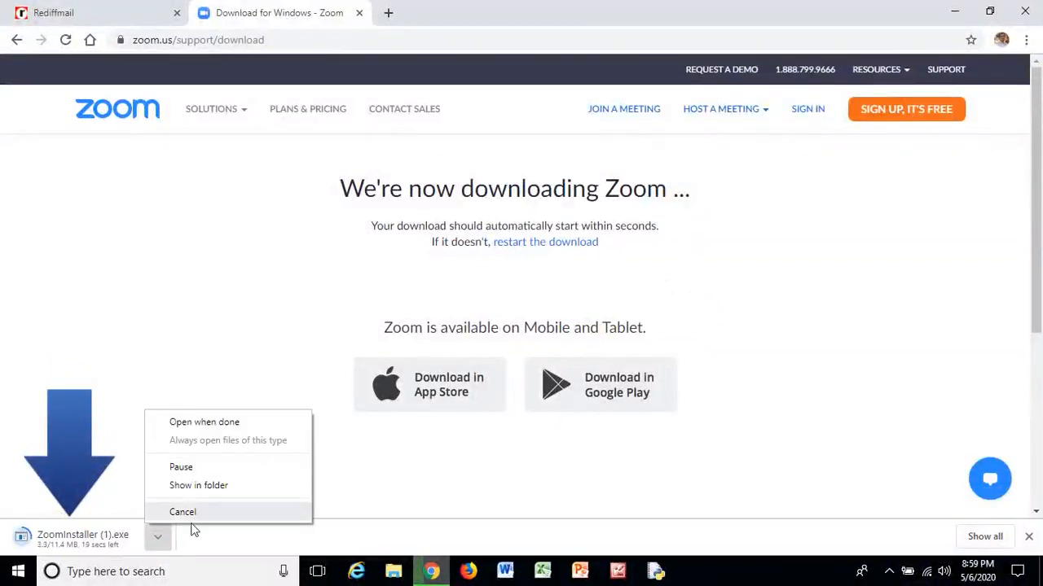
{"action": "left_click", "coordinate": [184, 514]}
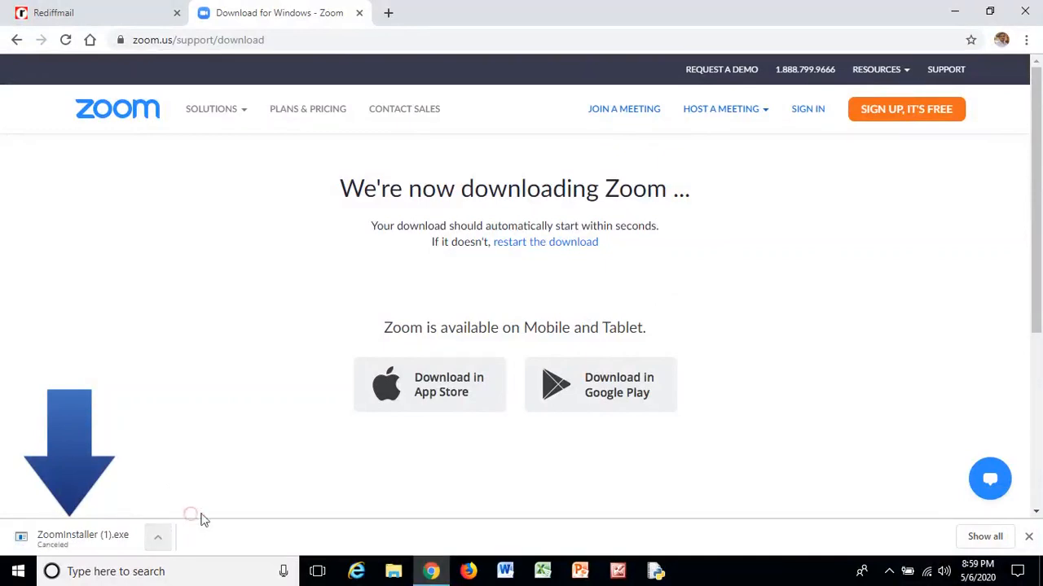
{"action": "left_click", "coordinate": [957, 13]}
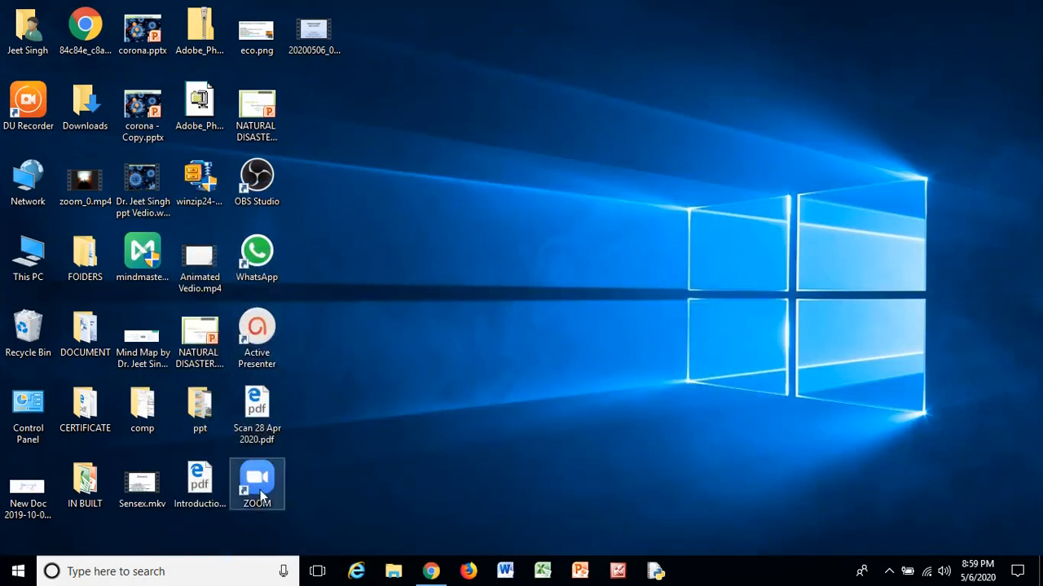
Launch Zoom Cloud Meetings from the ZOOM desktop shortcut.
{"action": "double_click", "coordinate": [259, 488]}
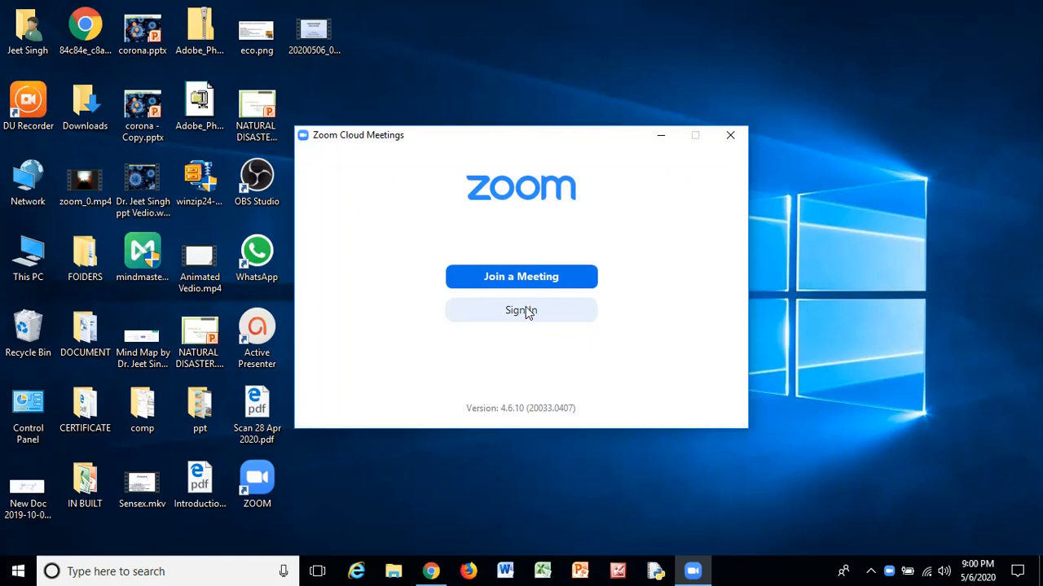
On Zoom's Sign In page, clear the saved email and password, then choose Sign Up Free.
{"action": "left_click", "coordinate": [527, 312]}
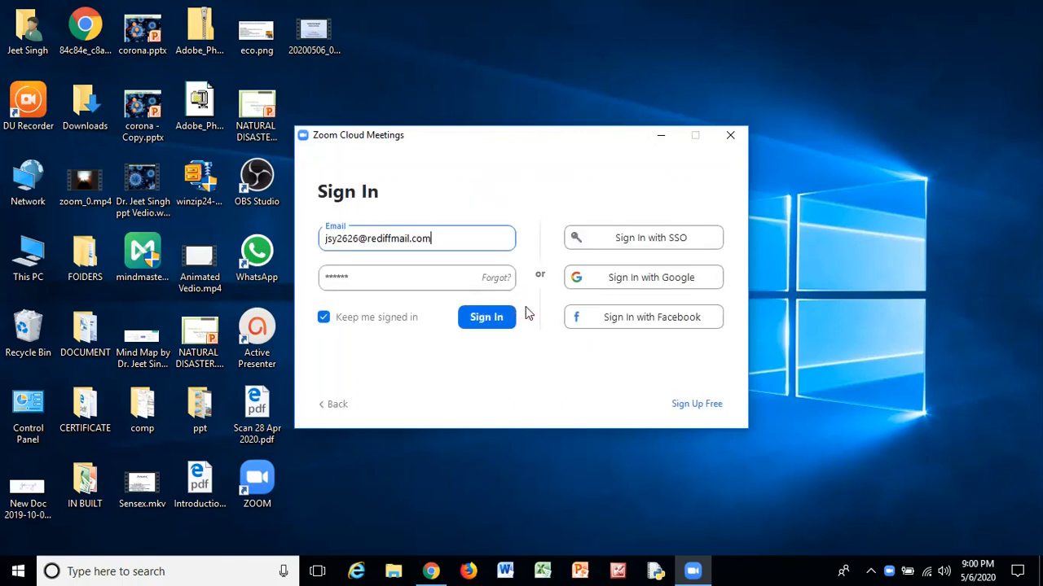
{"action": "left_click", "coordinate": [482, 242]}
{"action": "key", "text": "BackSpace"}
{"action": "key", "text": "BackSpace"}
{"action": "key", "text": "BackSpace"}
{"action": "key", "text": "BackSpace"}
{"action": "key", "text": "BackSpace"}
{"action": "key", "text": "BackSpace"}
{"action": "key", "text": "BackSpace"}
{"action": "key", "text": "BackSpace"}
{"action": "key", "text": "BackSpace"}
{"action": "key", "text": "BackSpace"}
{"action": "key", "text": "BackSpace"}
{"action": "key", "text": "BackSpace"}
{"action": "key", "text": "BackSpace"}
{"action": "key", "text": "BackSpace"}
{"action": "key", "text": "BackSpace"}
{"action": "key", "text": "BackSpace"}
{"action": "key", "text": "BackSpace"}
{"action": "key", "text": "BackSpace"}
{"action": "key", "text": "BackSpace"}
{"action": "key", "text": "BackSpace"}
{"action": "key", "text": "BackSpace"}
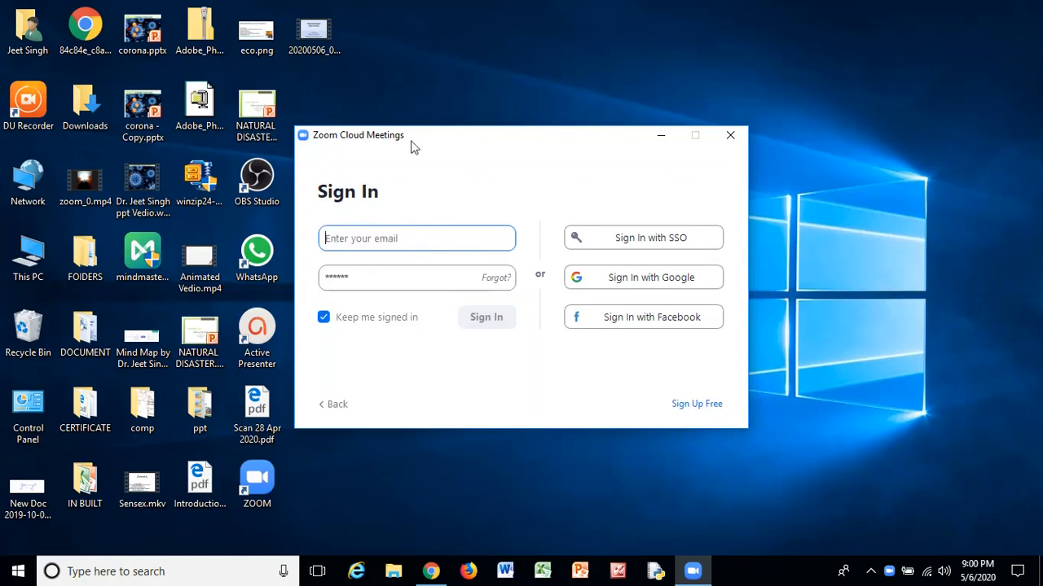
{"action": "left_click", "coordinate": [400, 280]}
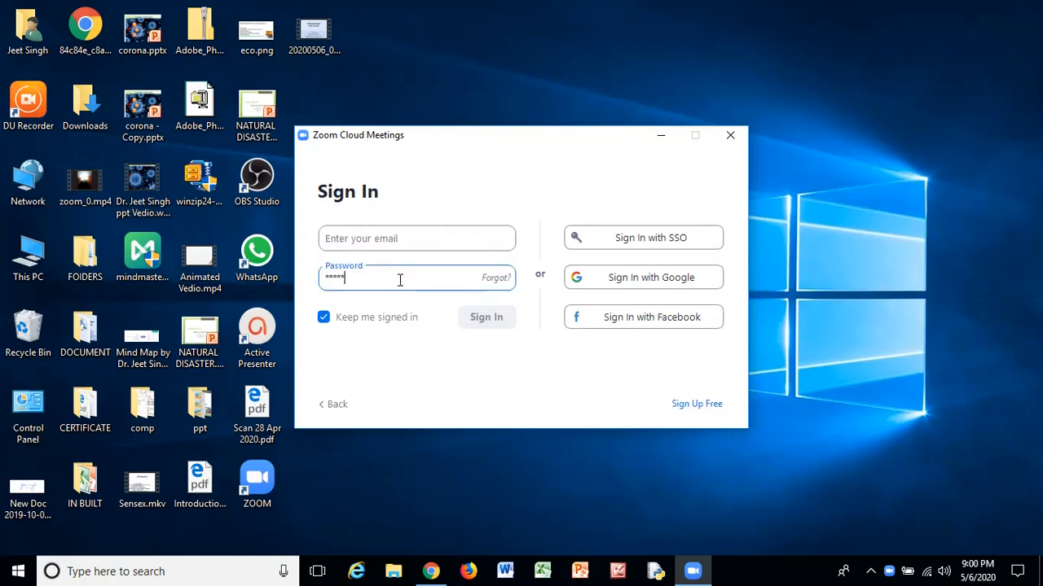
{"action": "key", "text": "BackSpace"}
{"action": "key", "text": "BackSpace"}
{"action": "key", "text": "BackSpace"}
{"action": "key", "text": "BackSpace"}
{"action": "key", "text": "BackSpace"}
{"action": "key", "text": "BackSpace"}
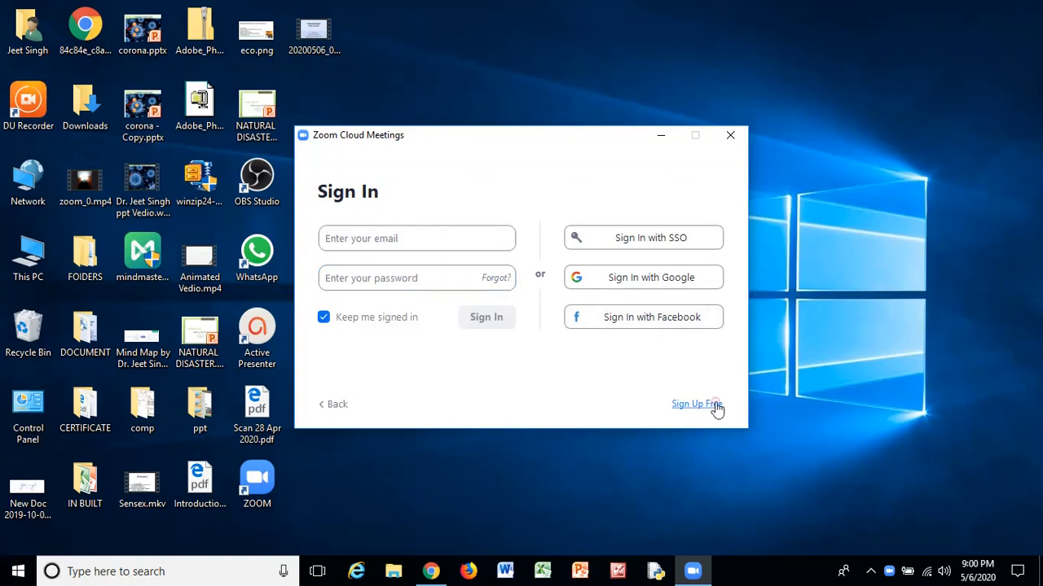
{"action": "left_click", "coordinate": [715, 406]}
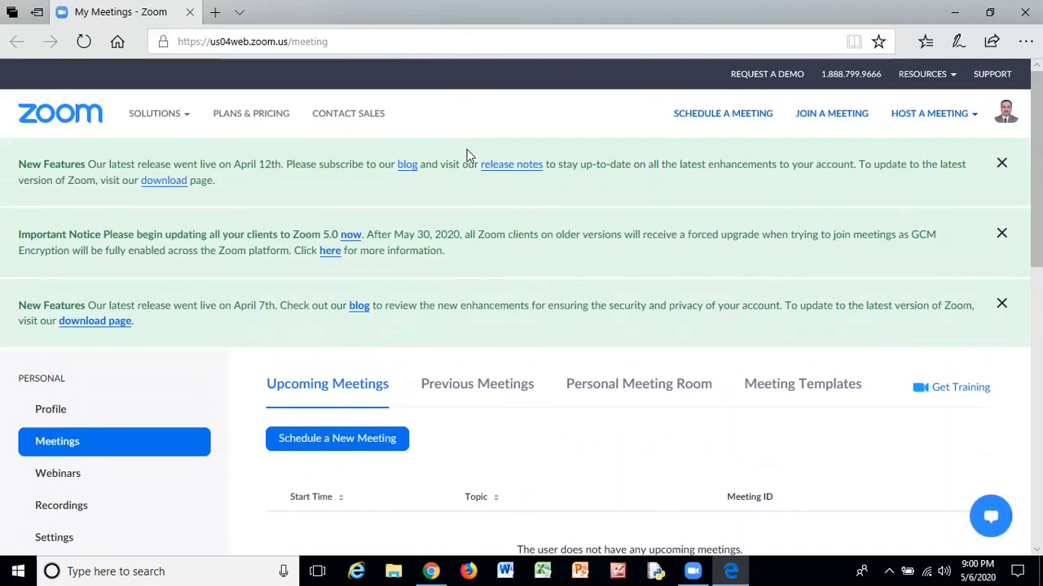
Sign out of the current web account and submit a new work email for free sign-up.
{"action": "left_click", "coordinate": [1006, 113]}
{"action": "left_click", "coordinate": [950, 228]}
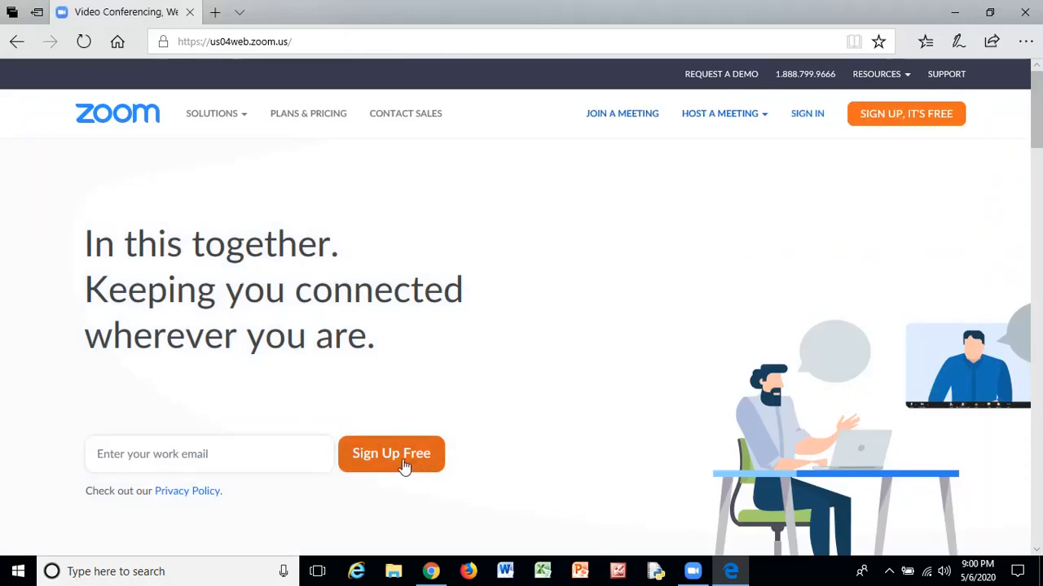
{"action": "scroll", "coordinate": [400, 467], "scroll_direction": "down", "scroll_amount": 3}
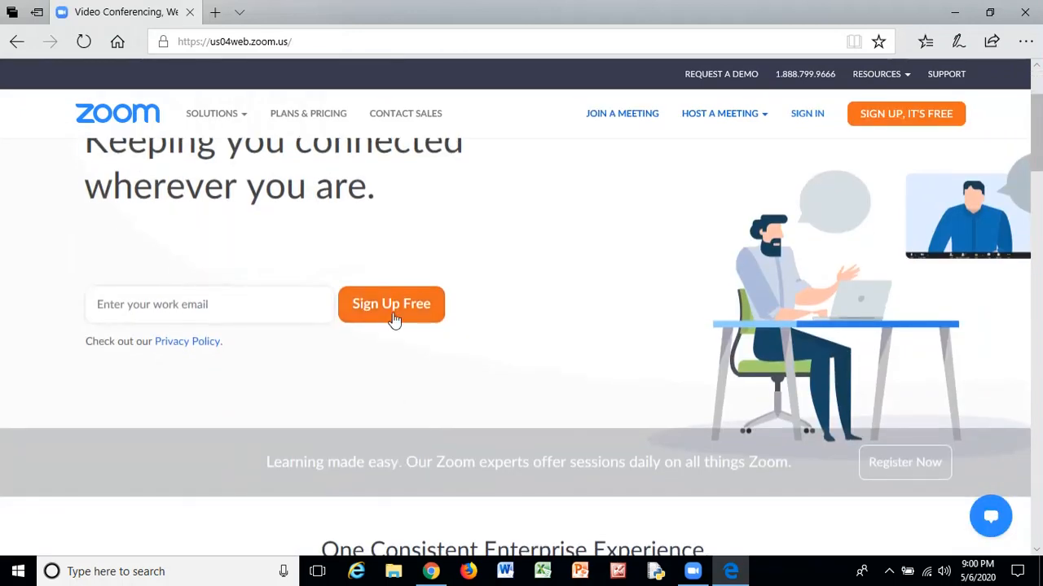
{"action": "left_click", "coordinate": [393, 319]}
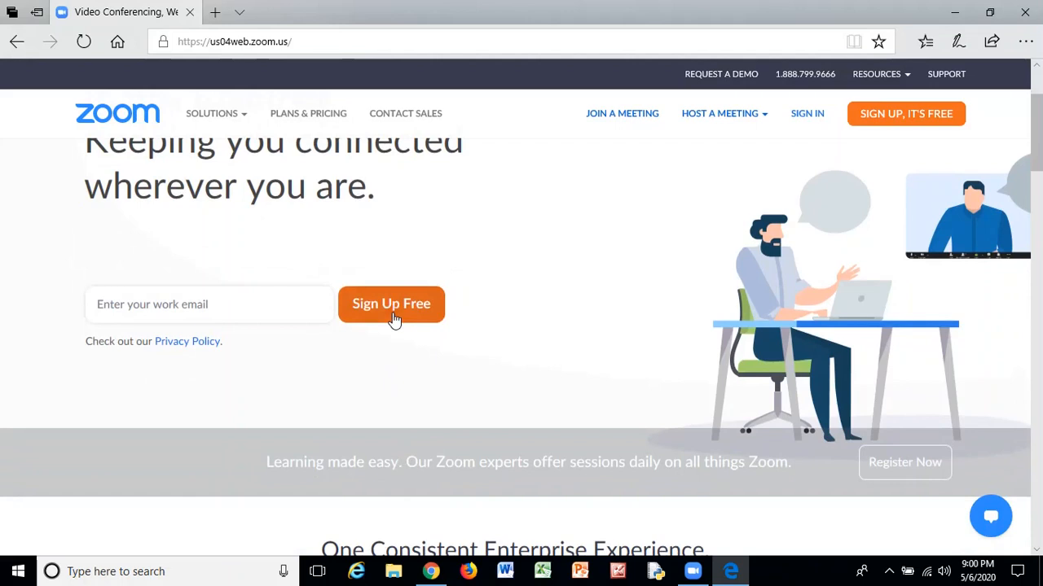
{"action": "left_click", "coordinate": [203, 308]}
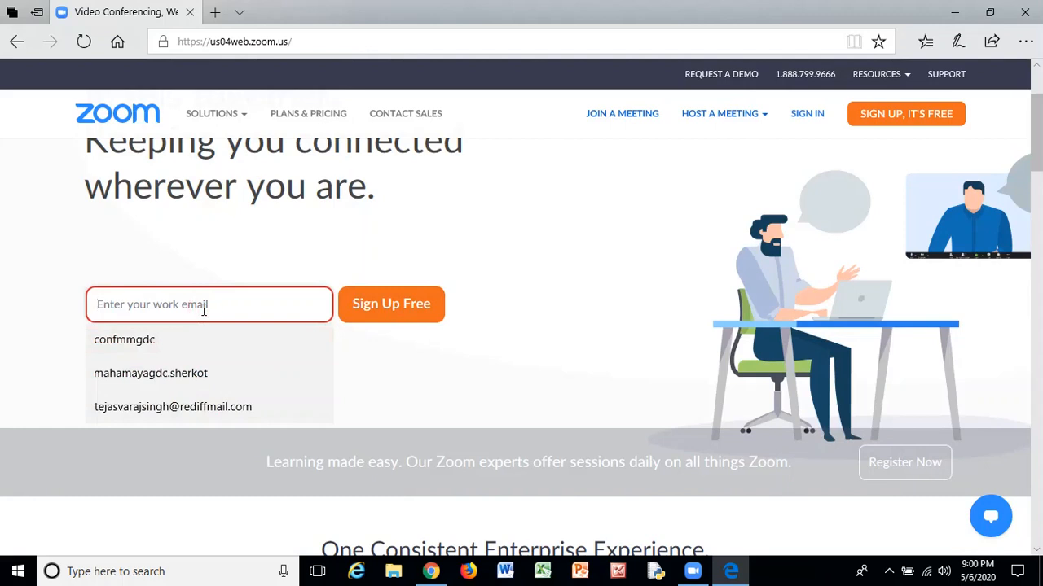
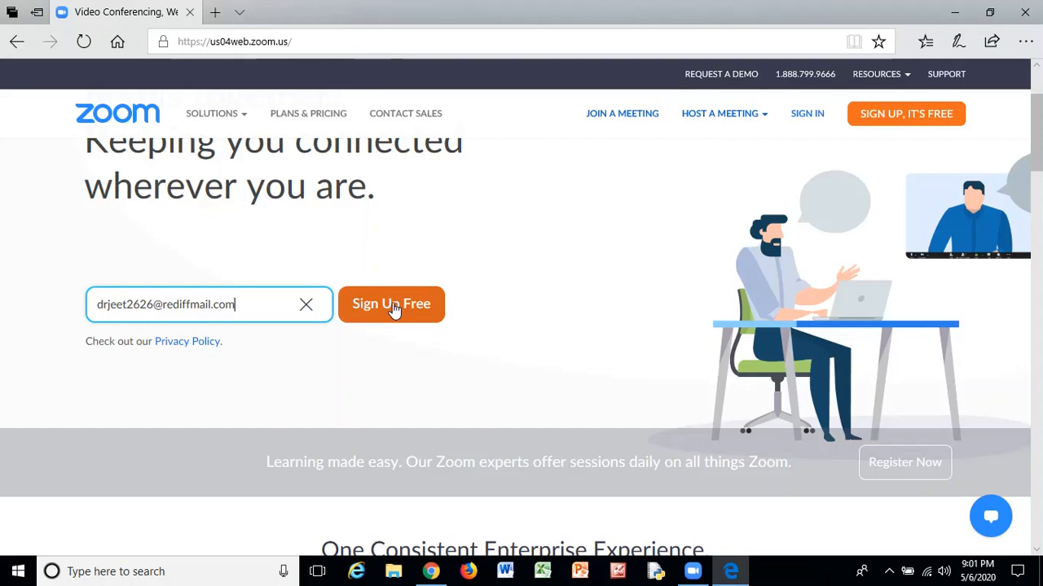
{"action": "left_click", "coordinate": [393, 308]}
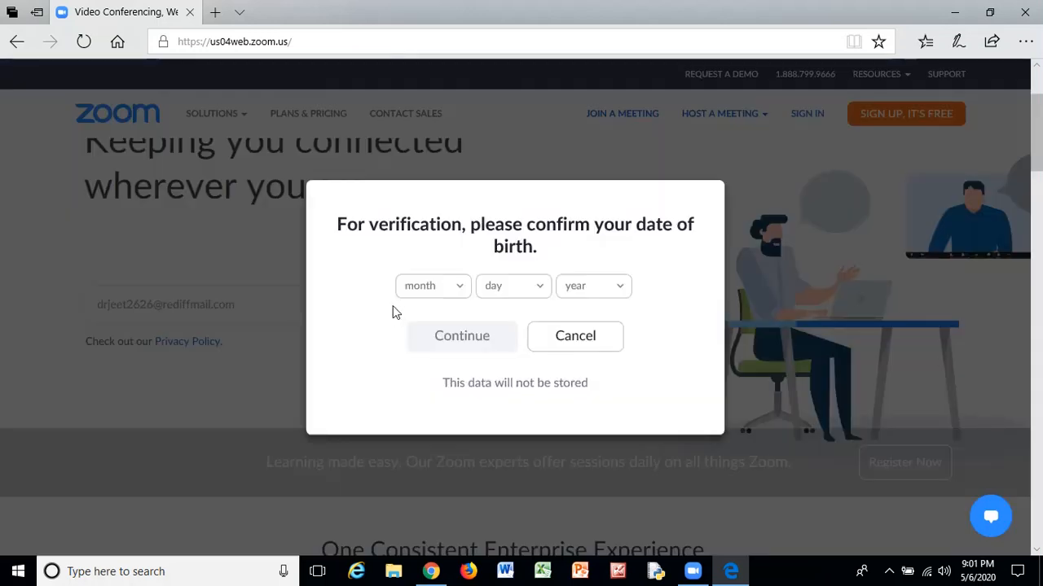
{"action": "left_click", "coordinate": [459, 290]}
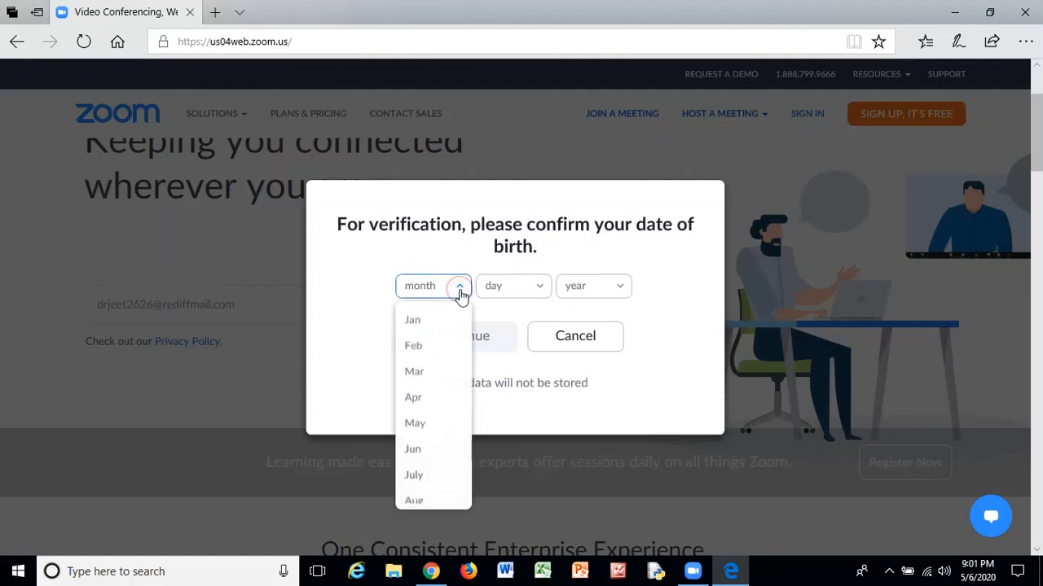
{"action": "left_click", "coordinate": [423, 451]}
{"action": "left_click", "coordinate": [542, 293]}
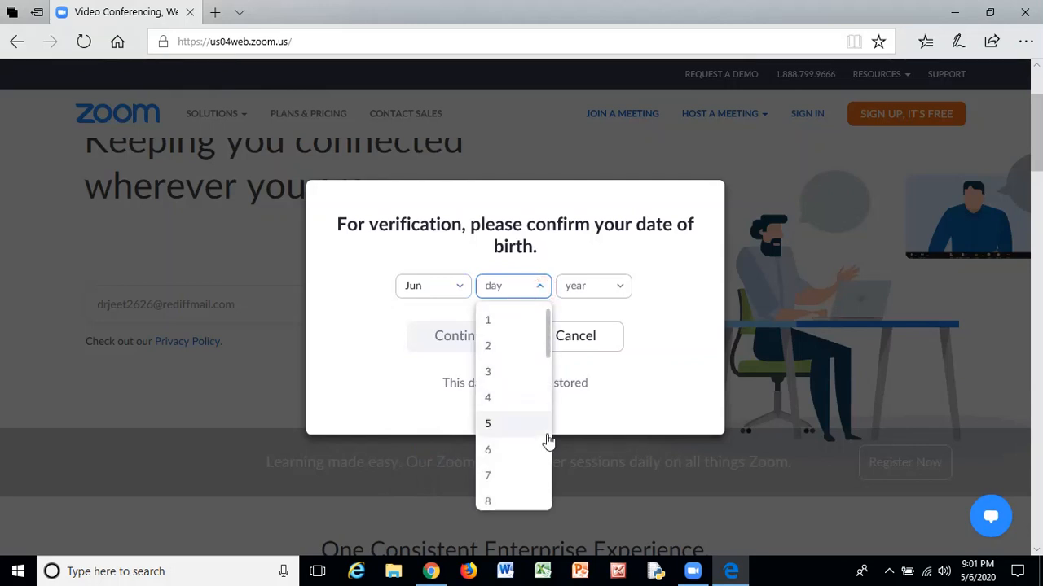
{"action": "scroll", "coordinate": [525, 449], "scroll_direction": "down", "scroll_amount": 2}
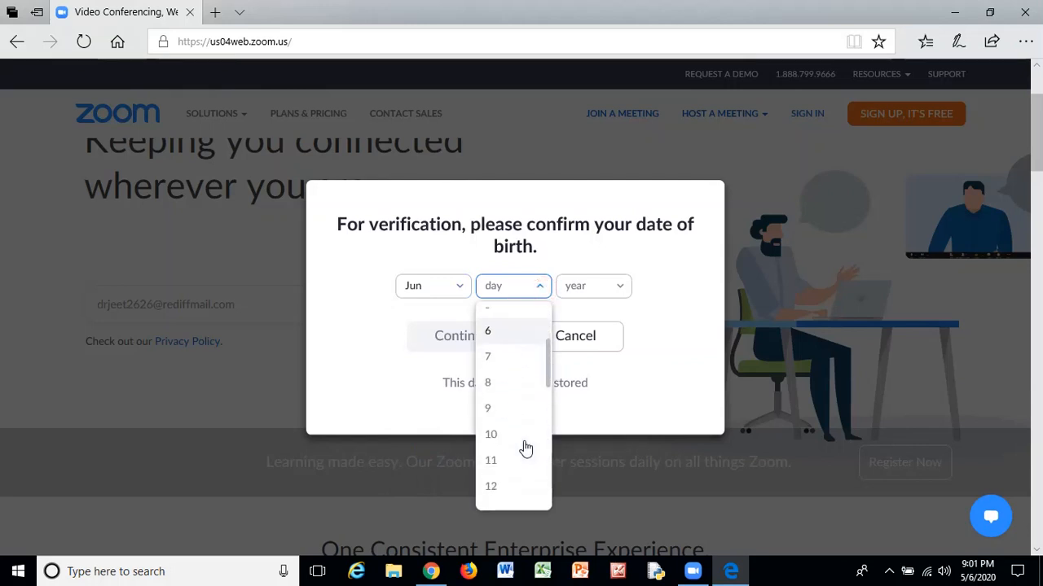
{"action": "scroll", "coordinate": [525, 449], "scroll_direction": "down", "scroll_amount": 5}
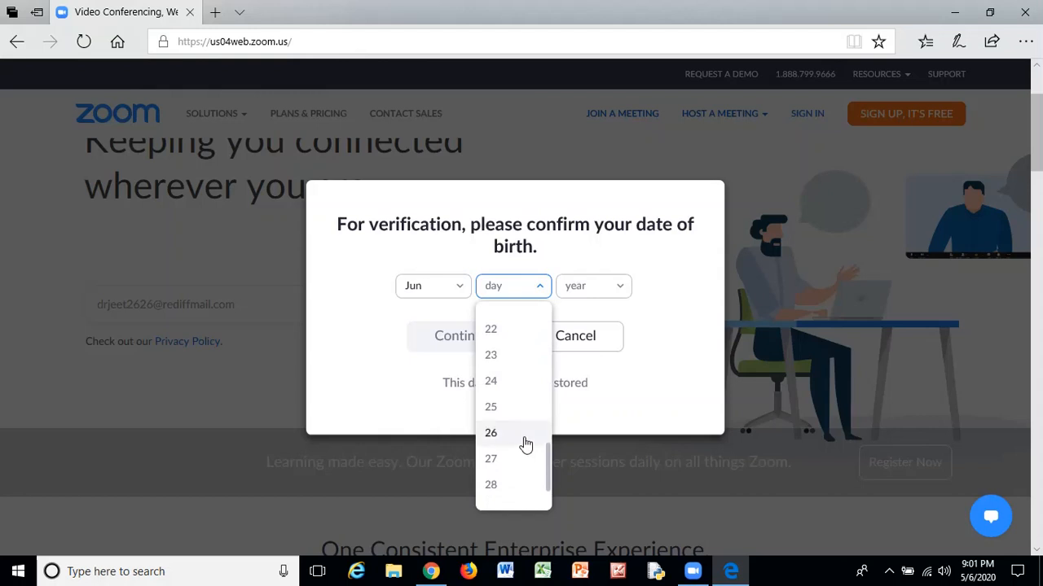
{"action": "left_click", "coordinate": [500, 435]}
{"action": "left_click", "coordinate": [626, 285]}
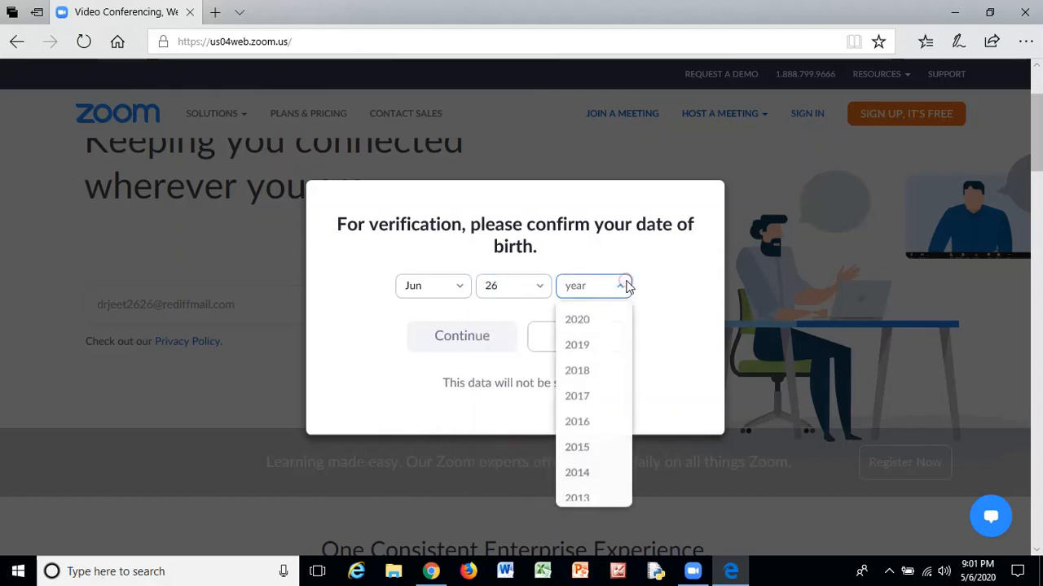
{"action": "scroll", "coordinate": [594, 367], "scroll_direction": "down", "scroll_amount": 8}
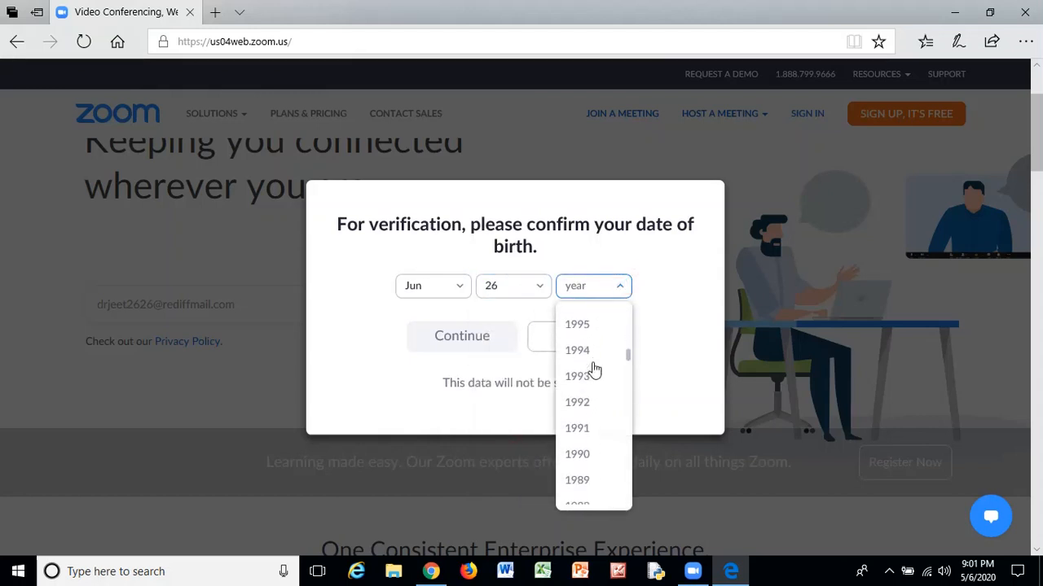
{"action": "scroll", "coordinate": [594, 369], "scroll_direction": "down", "scroll_amount": 7}
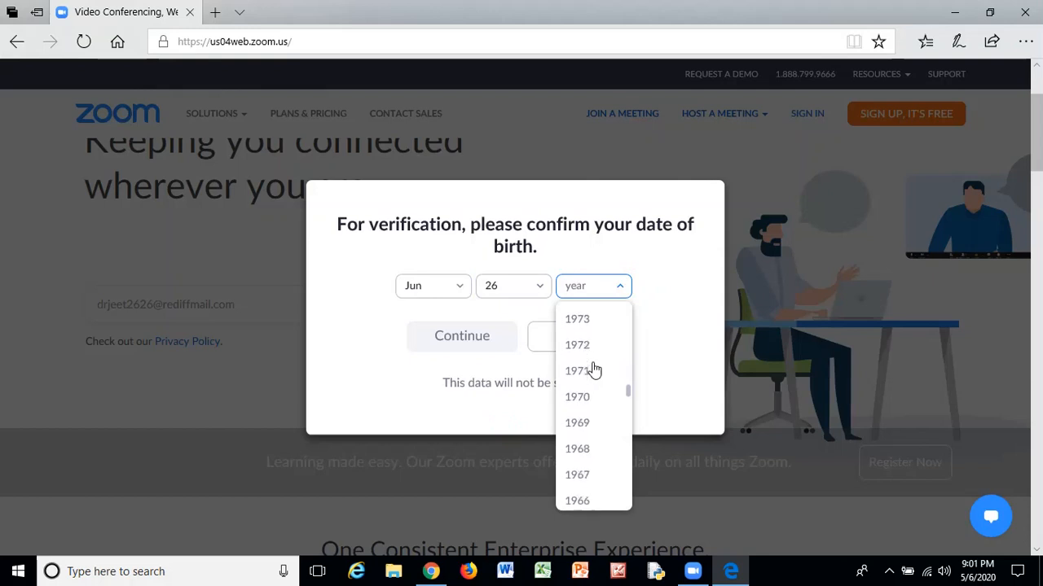
{"action": "scroll", "coordinate": [594, 368], "scroll_direction": "up", "scroll_amount": 1}
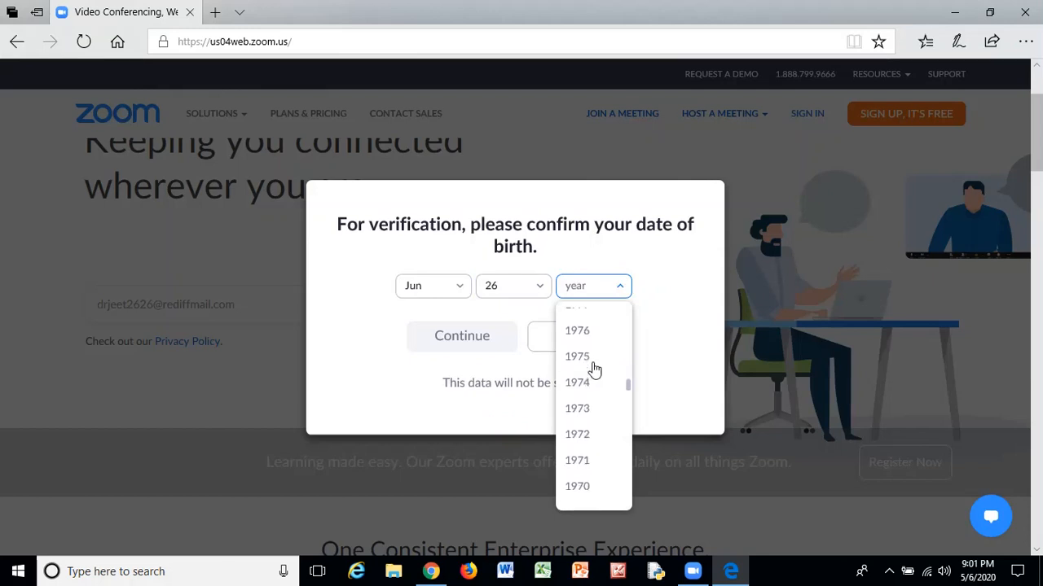
{"action": "left_click", "coordinate": [584, 333]}
Continue past the birth date, confirm the sign-up email, and open a new blank tab.
{"action": "left_click", "coordinate": [465, 341]}
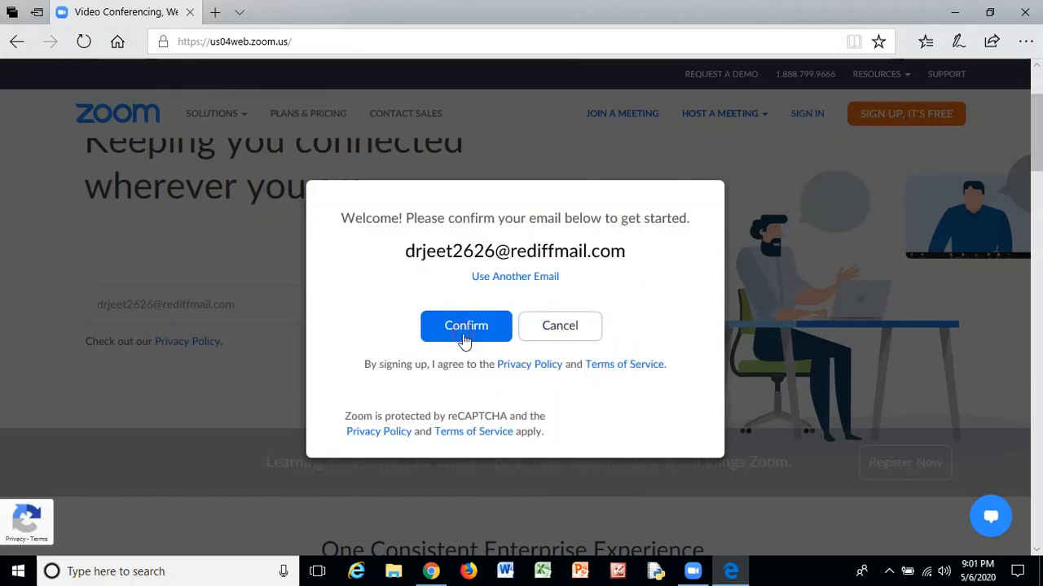
{"action": "left_click", "coordinate": [465, 340]}
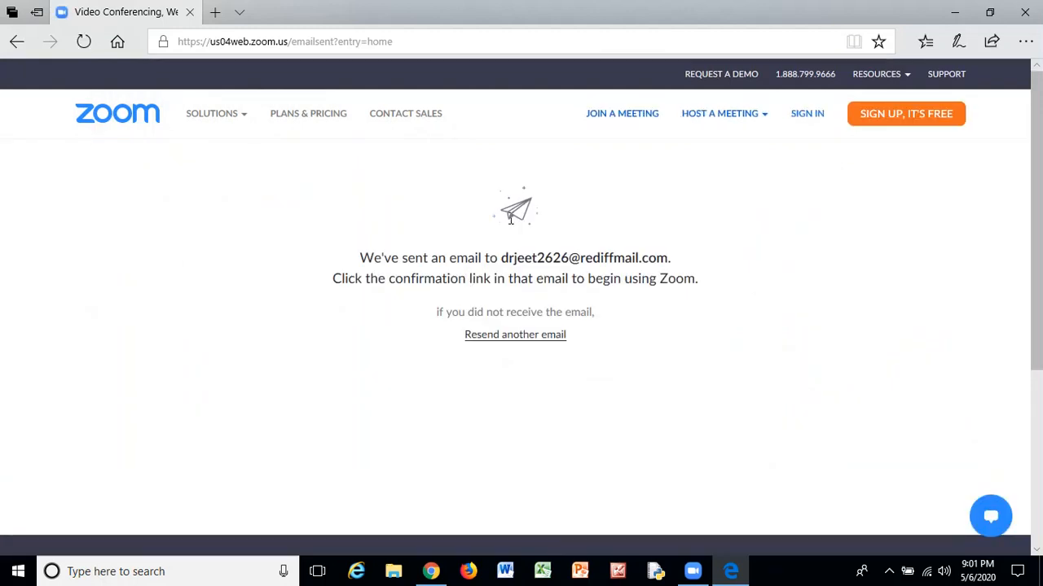
{"action": "left_click", "coordinate": [218, 13]}
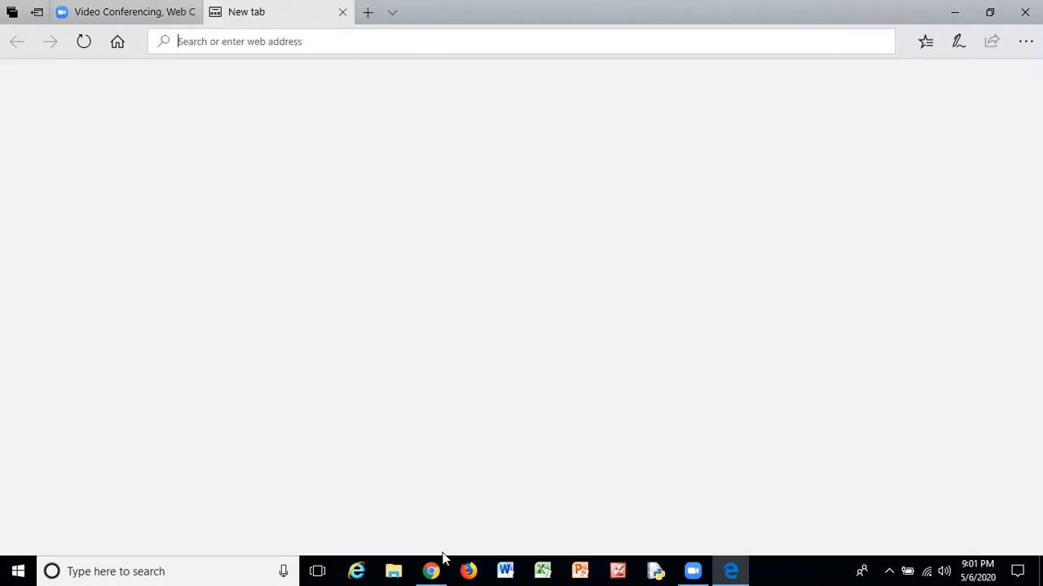
In the Rediffmail inbox, open Zoom's 'Please activate your Zoom account' email and follow Activate Account.
{"action": "left_click", "coordinate": [432, 568]}
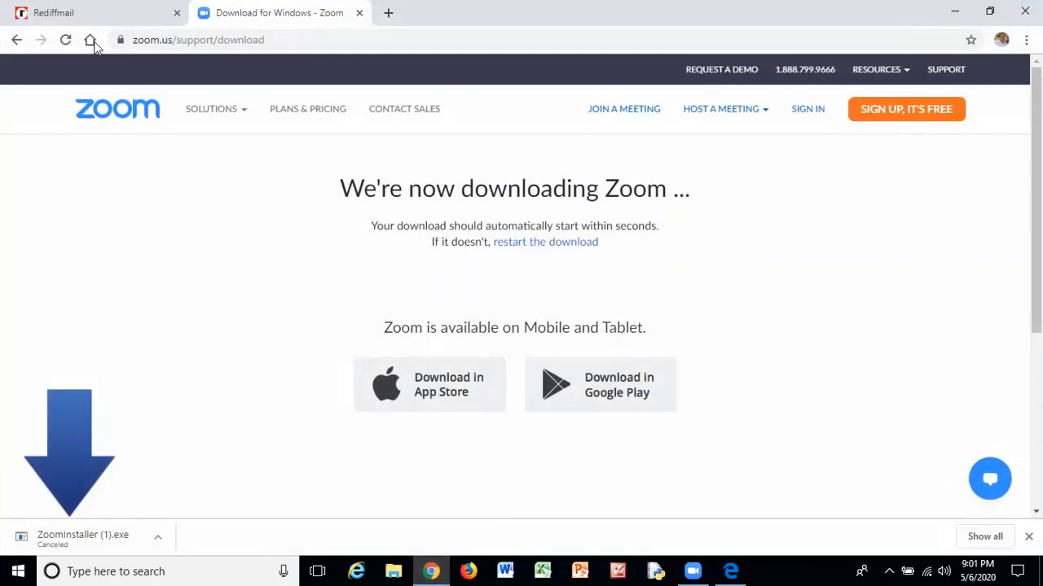
{"action": "left_click", "coordinate": [68, 25]}
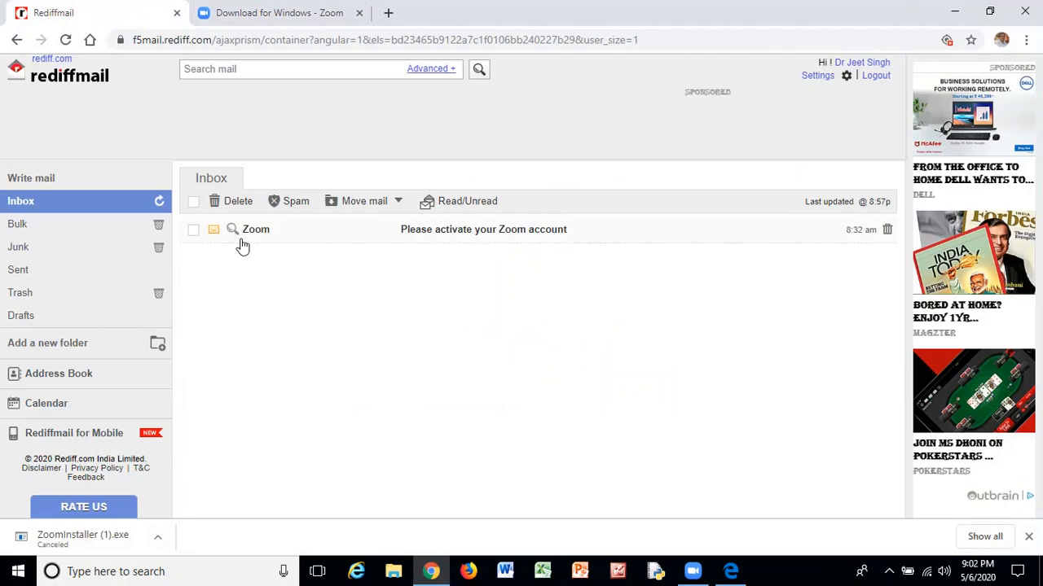
{"action": "left_click", "coordinate": [413, 233]}
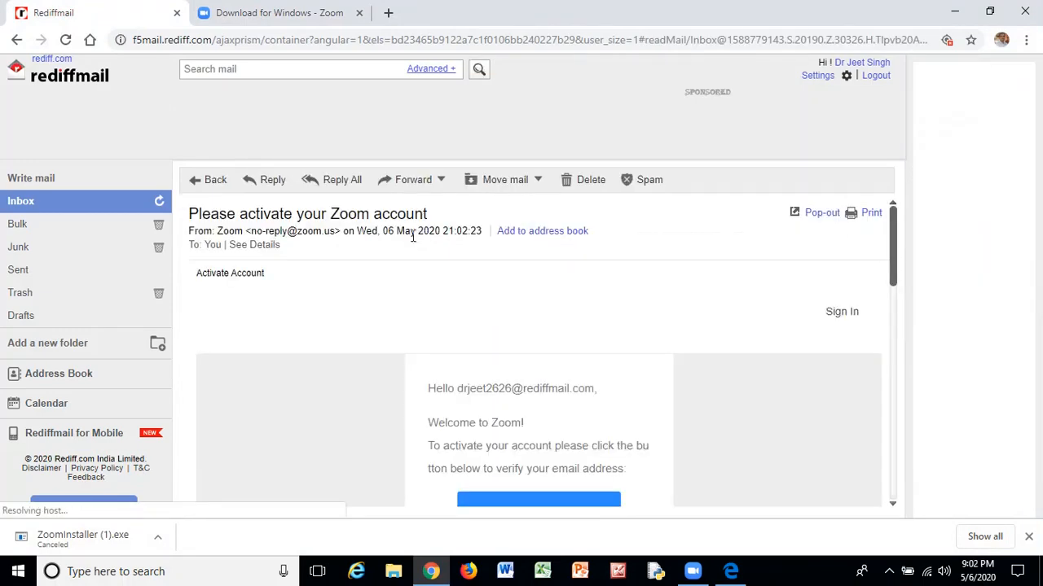
{"action": "scroll", "coordinate": [431, 252], "scroll_direction": "down", "scroll_amount": 2}
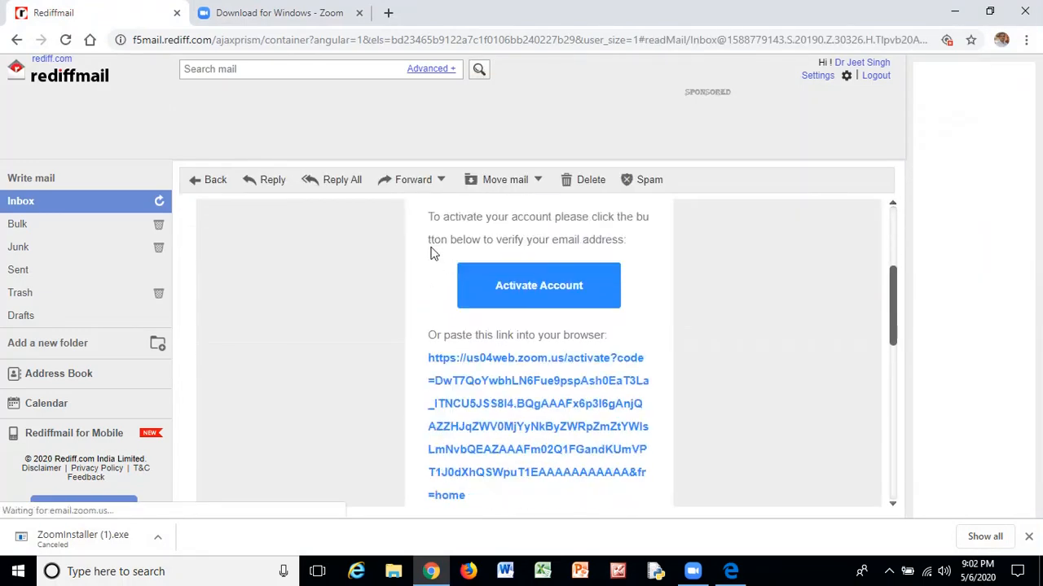
{"action": "left_click", "coordinate": [546, 298]}
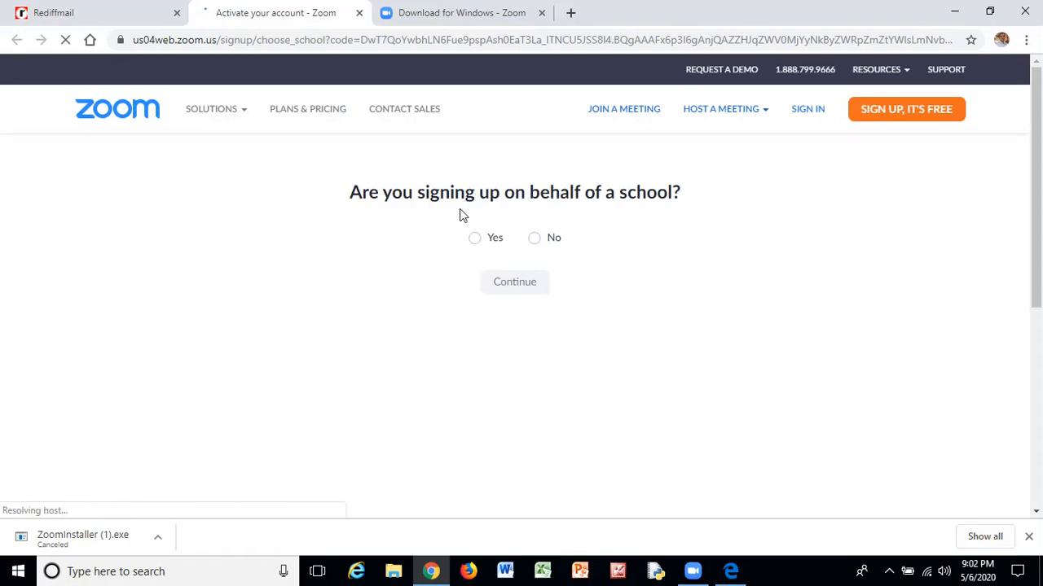
Answer No to signing up on behalf of a school and scroll to the name fields.
{"action": "left_click", "coordinate": [537, 246]}
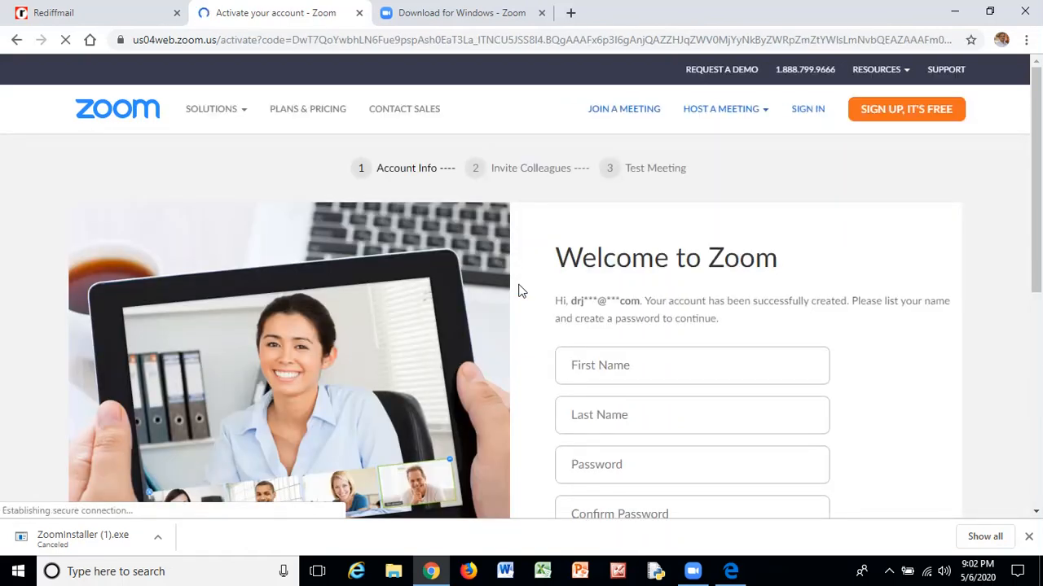
{"action": "scroll", "coordinate": [525, 287], "scroll_direction": "down", "scroll_amount": 1}
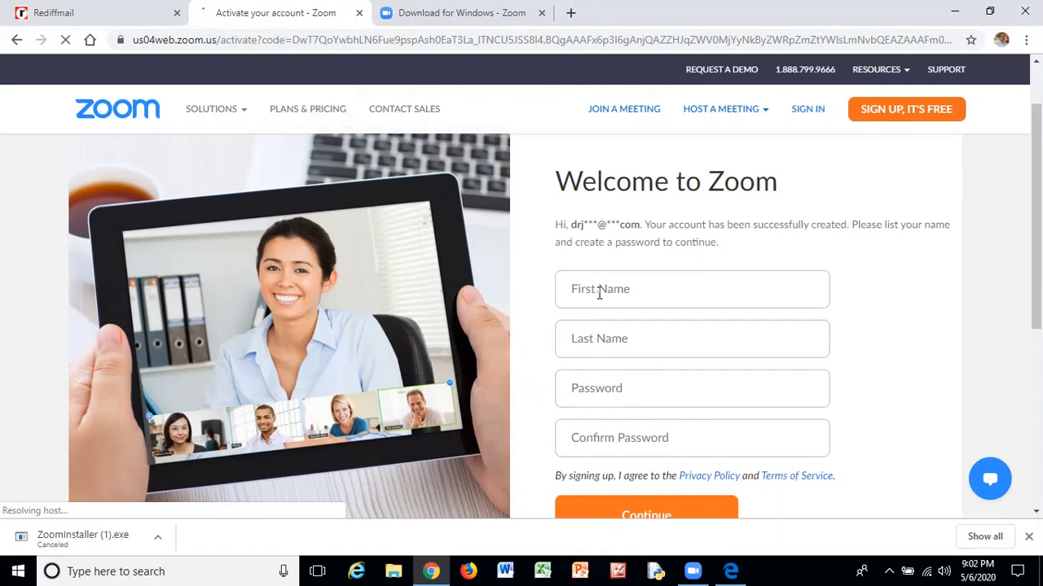
Enter the account holder's first and last name, set and confirm a password, and continue.
{"action": "left_click", "coordinate": [599, 291]}
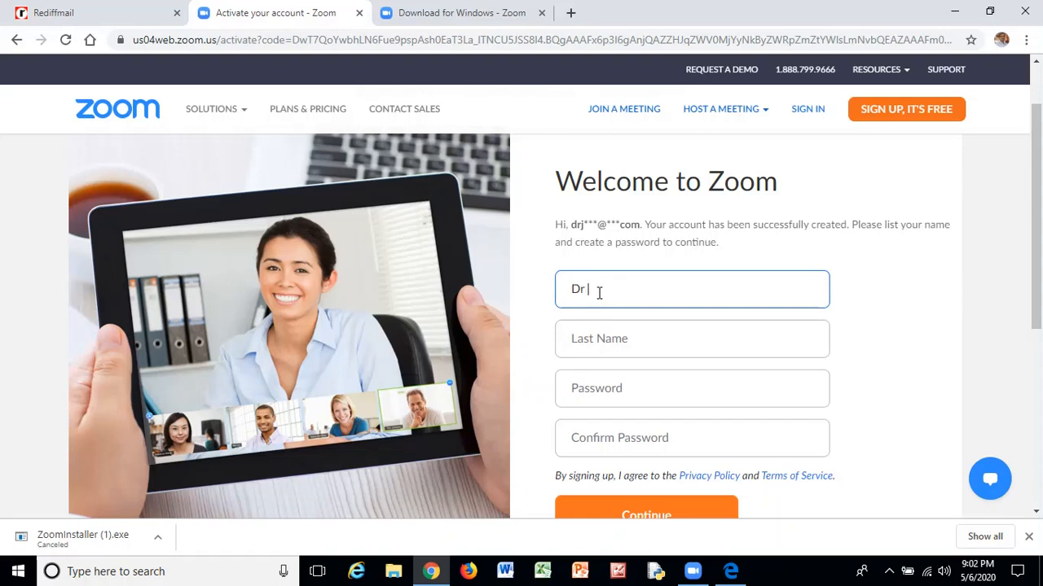
{"action": "left_click", "coordinate": [583, 344]}
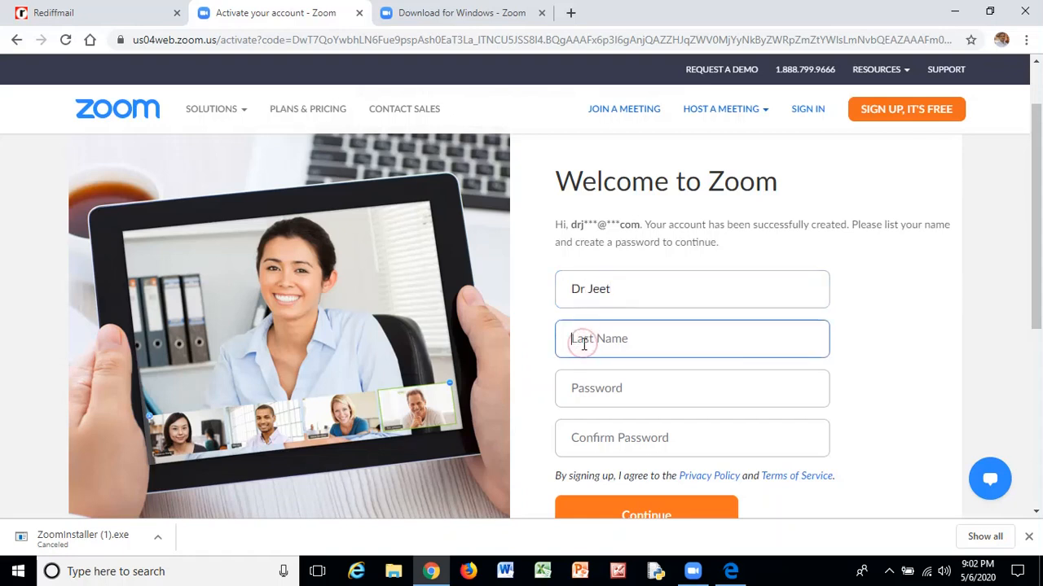
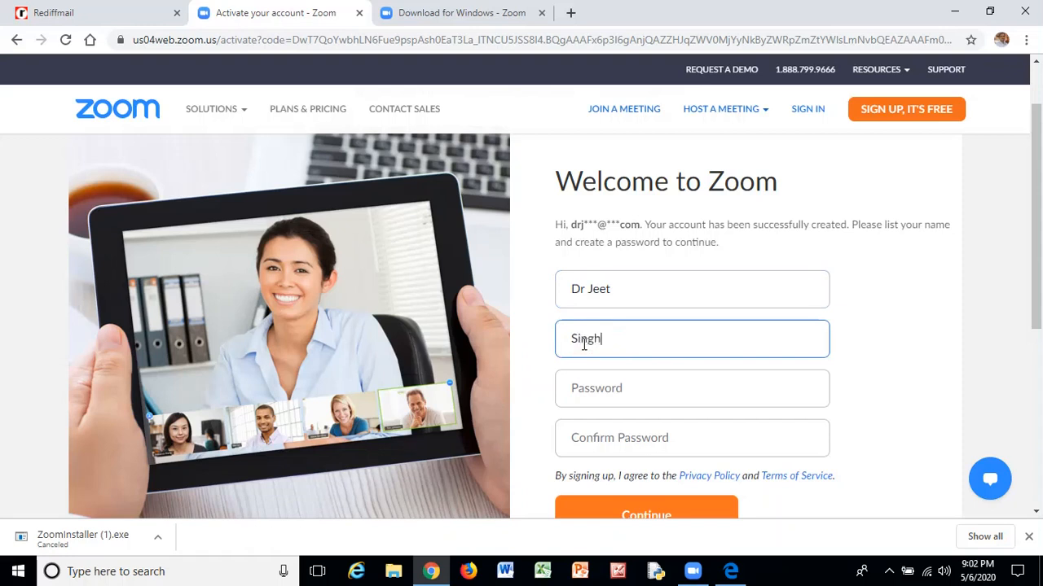
{"action": "left_click", "coordinate": [617, 388]}
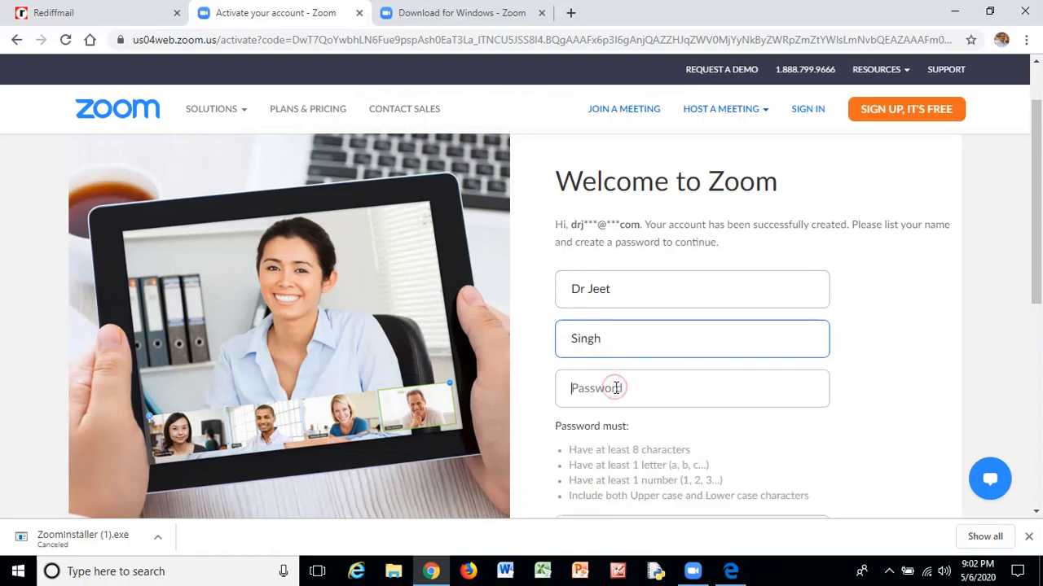
{"action": "type", "text": "••••"}
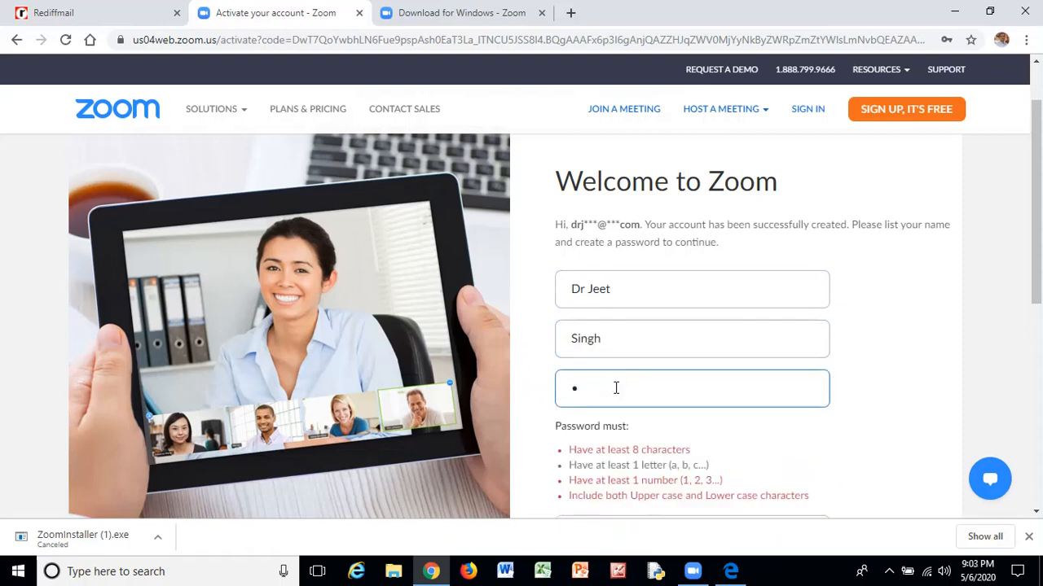
{"action": "type", "text": "••••"}
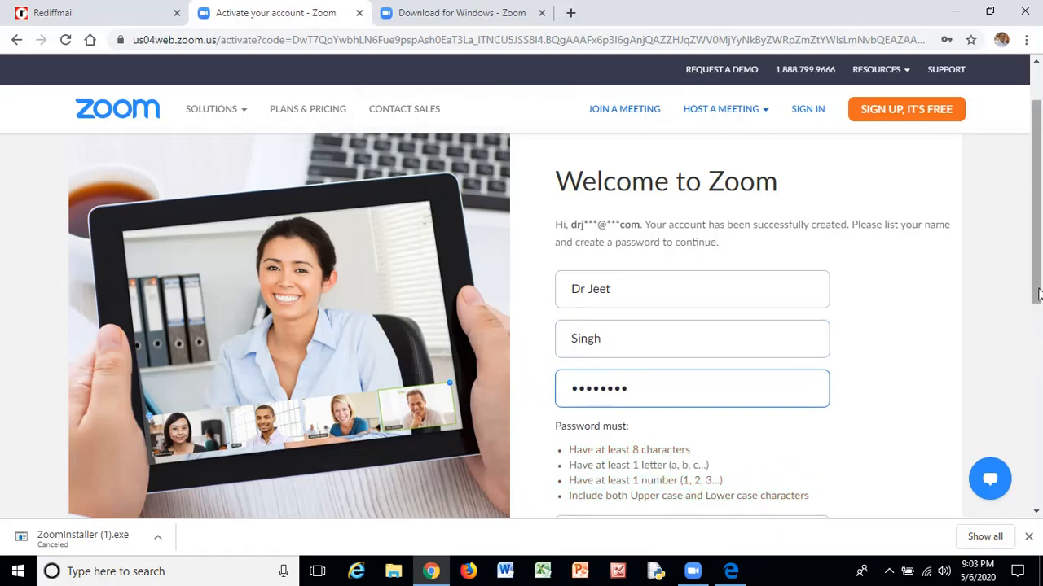
{"action": "scroll", "coordinate": [591, 397], "scroll_direction": "down", "scroll_amount": 2}
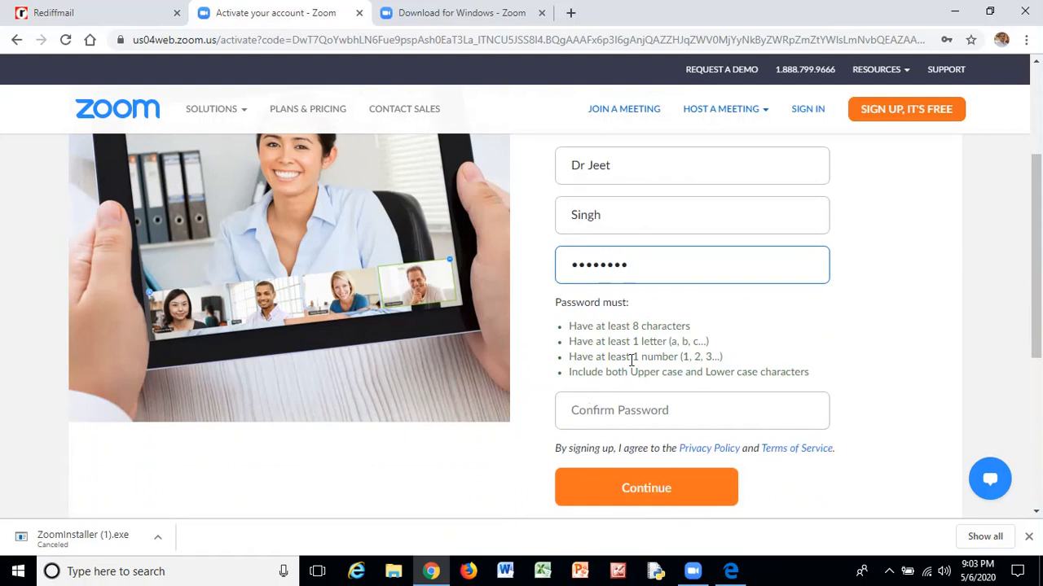
{"action": "left_click", "coordinate": [624, 412]}
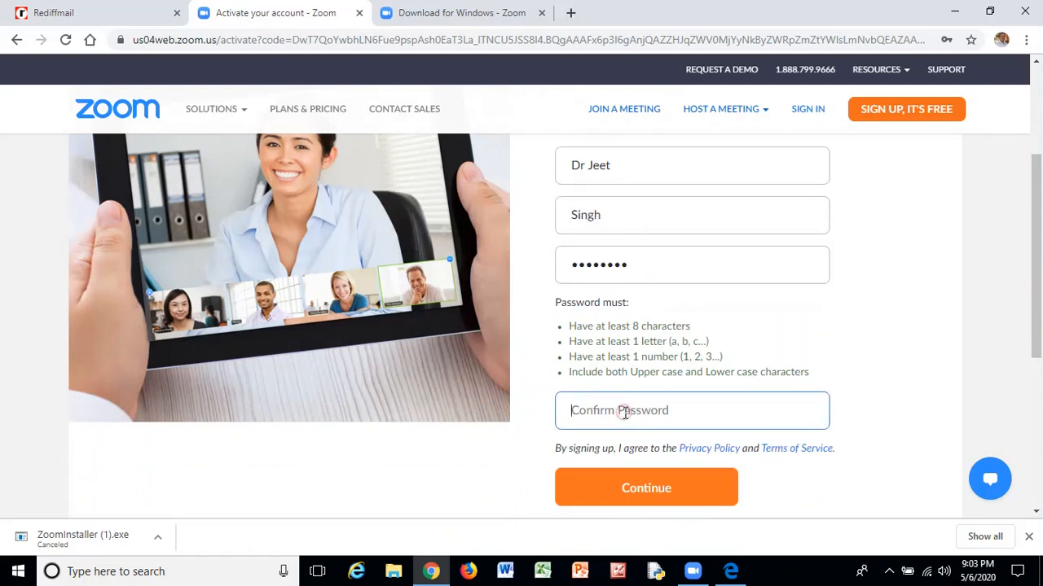
{"action": "type", "text": "•••••"}
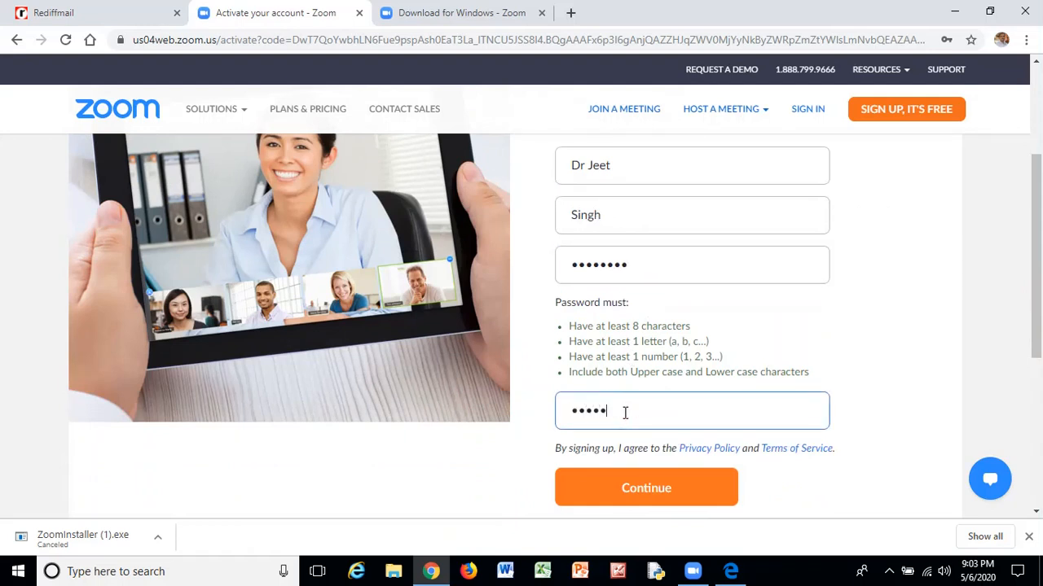
{"action": "type", "text": "•••"}
{"action": "left_click", "coordinate": [645, 490]}
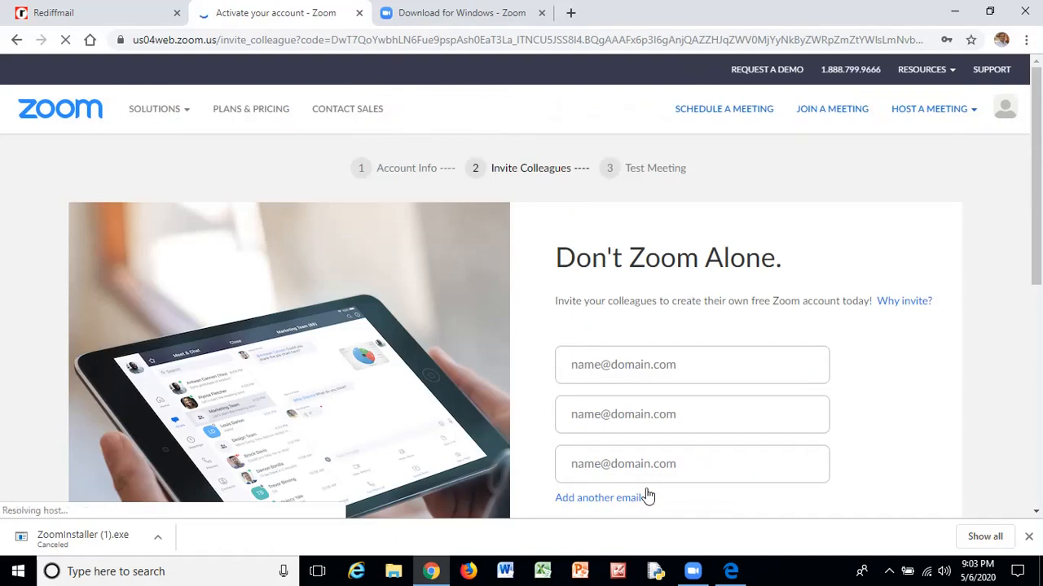
{"action": "mouse_move", "coordinate": [692, 576]}
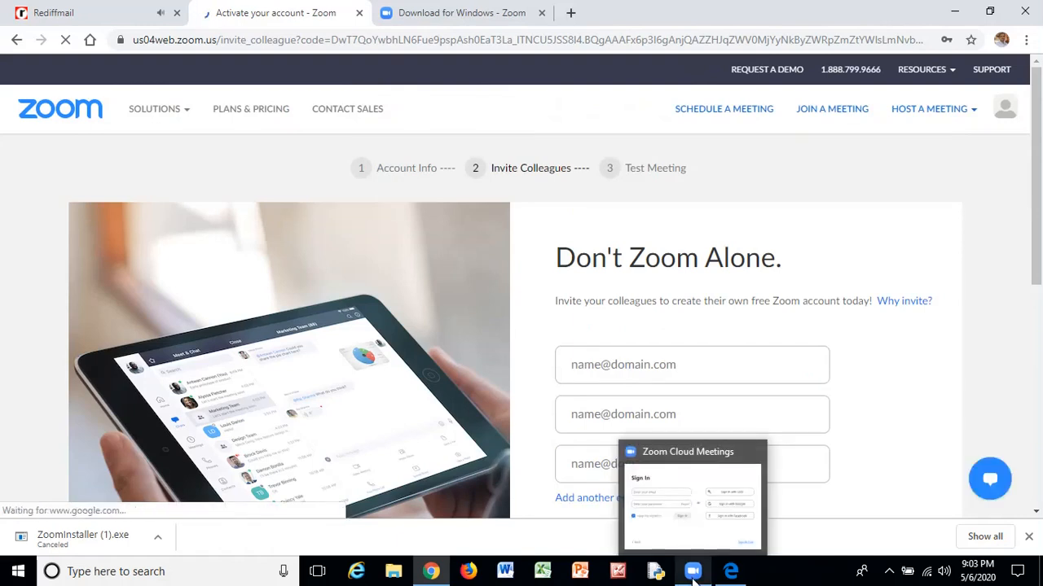
{"action": "left_click", "coordinate": [956, 13]}
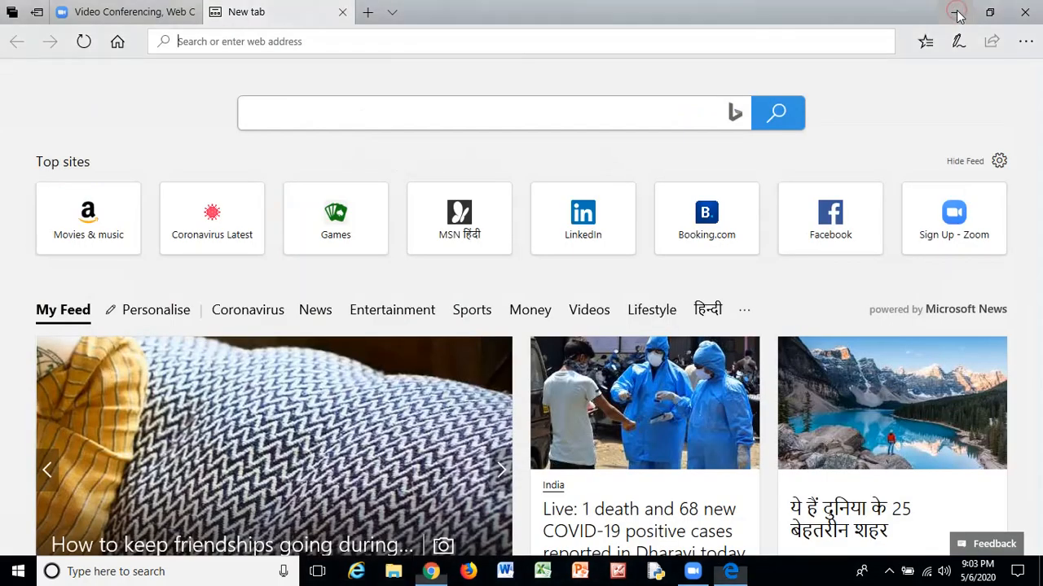
{"action": "left_click", "coordinate": [957, 13]}
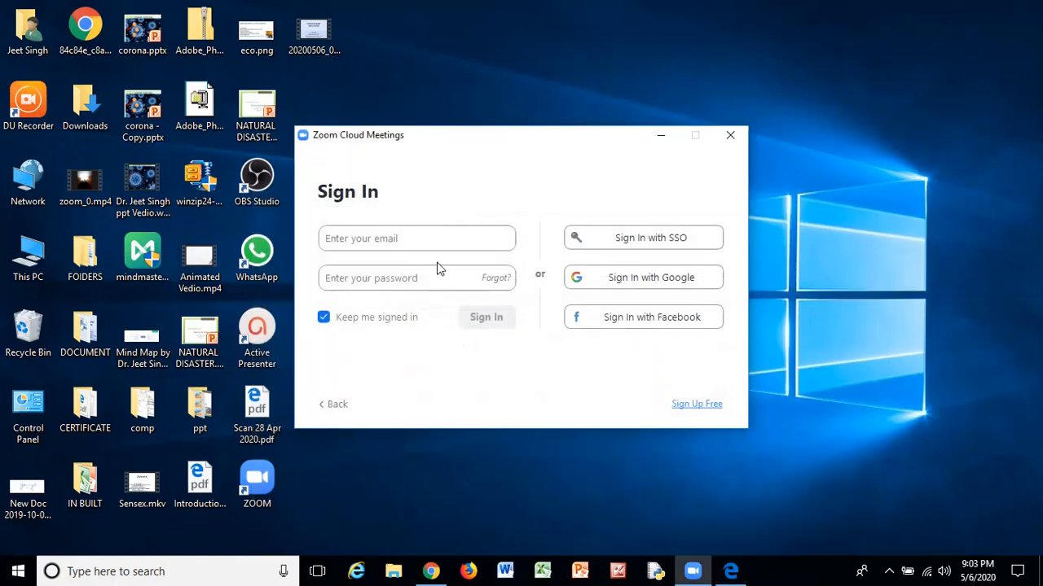
Fill in the new account's email address and password on Zoom's Sign In page and submit.
{"action": "left_click", "coordinate": [399, 237]}
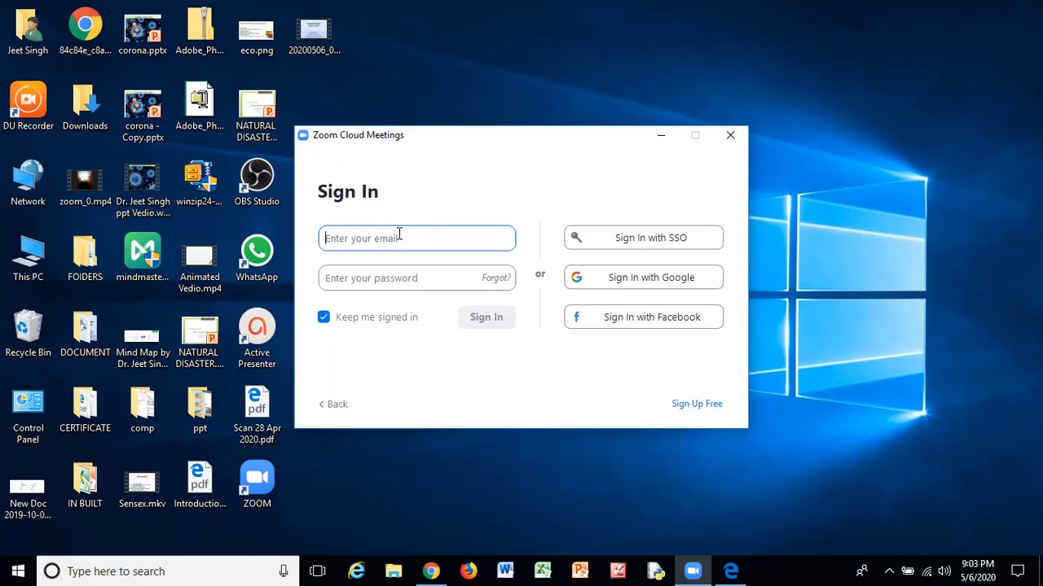
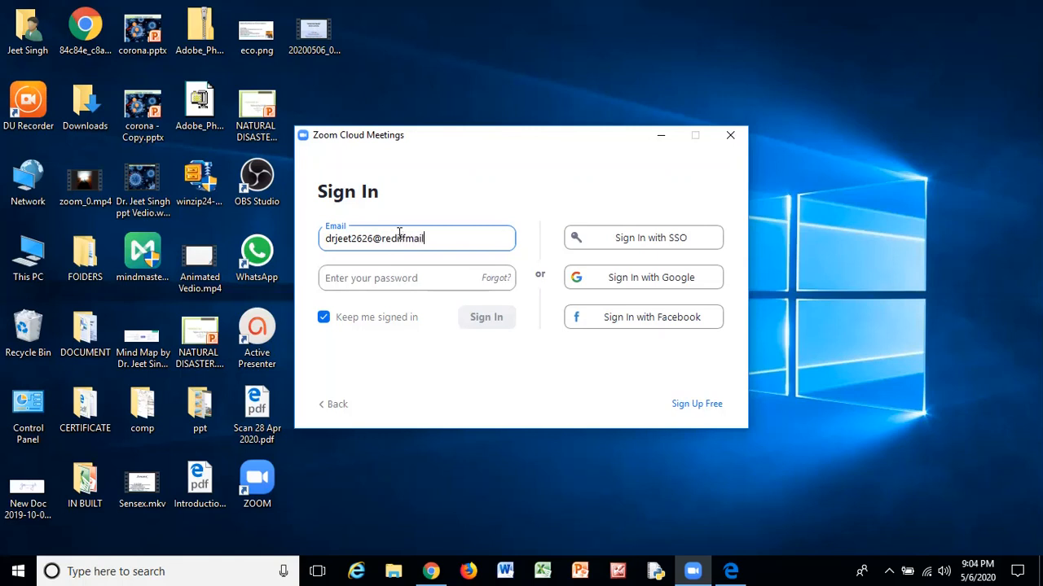
{"action": "left_click", "coordinate": [366, 279]}
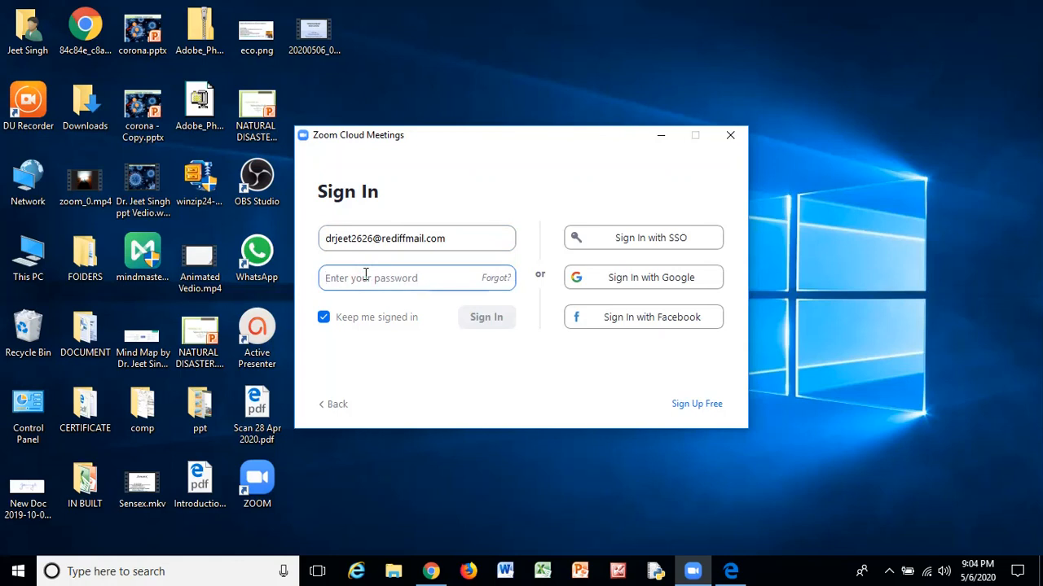
{"action": "type", "text": "****"}
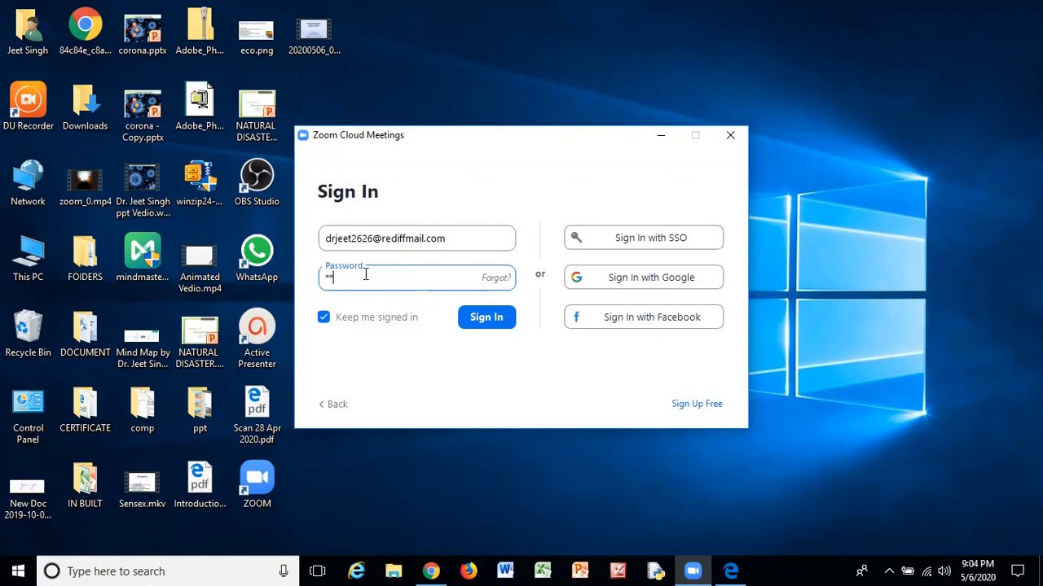
{"action": "type", "text": "*****"}
{"action": "left_click", "coordinate": [488, 324]}
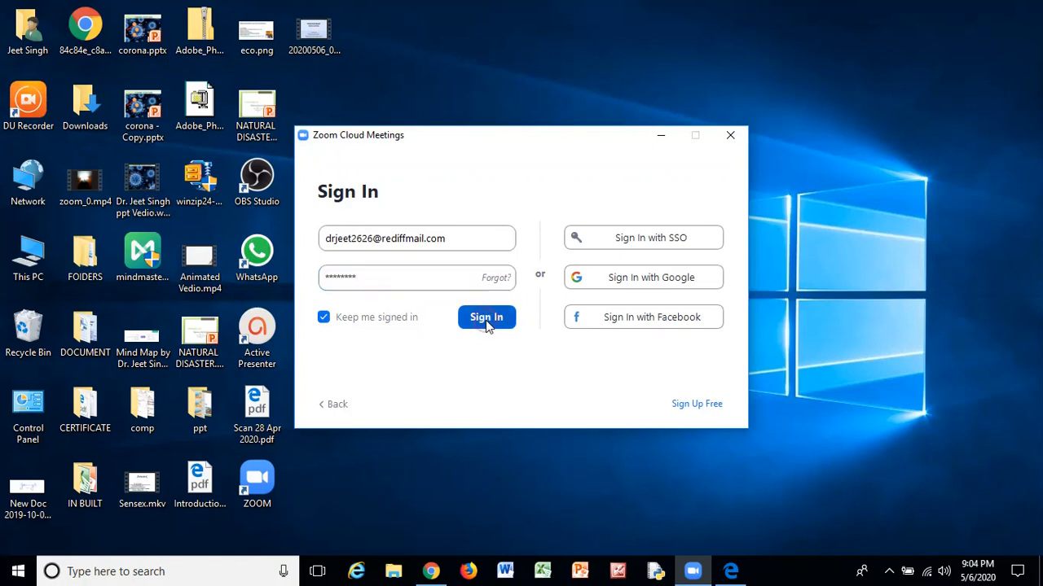